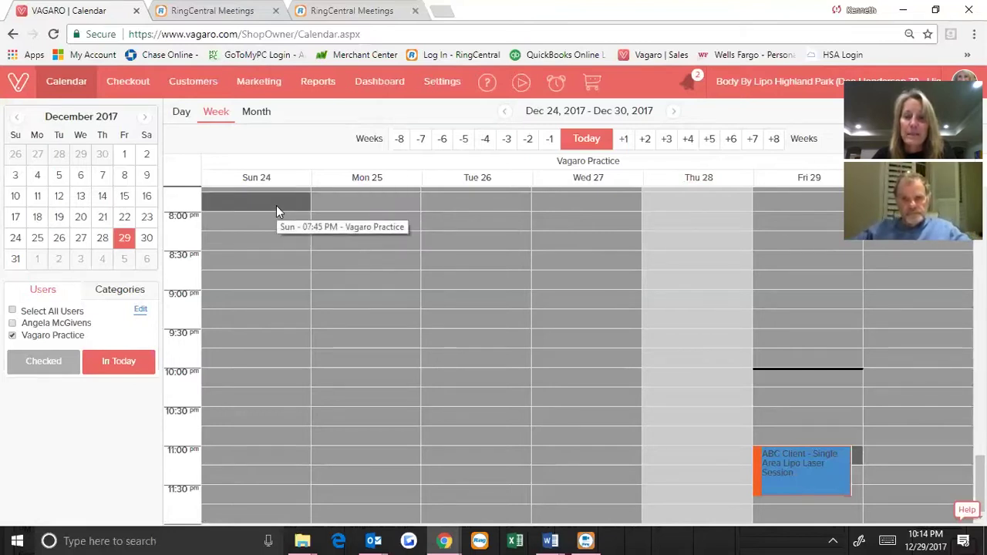
# Step: Open Vagaro in a new browser tab and go to the Customer Management page
pyautogui.click(442, 13)
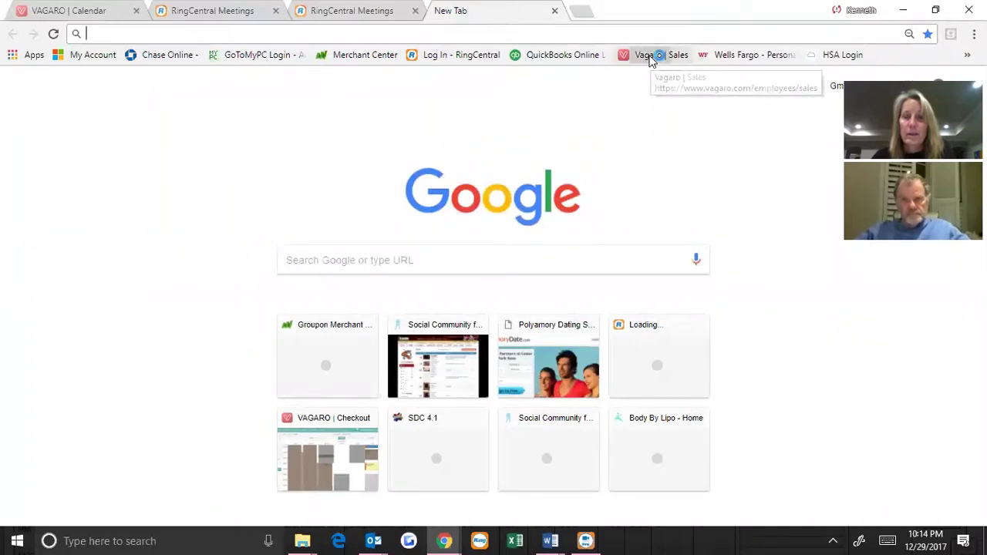
pyautogui.click(648, 56)
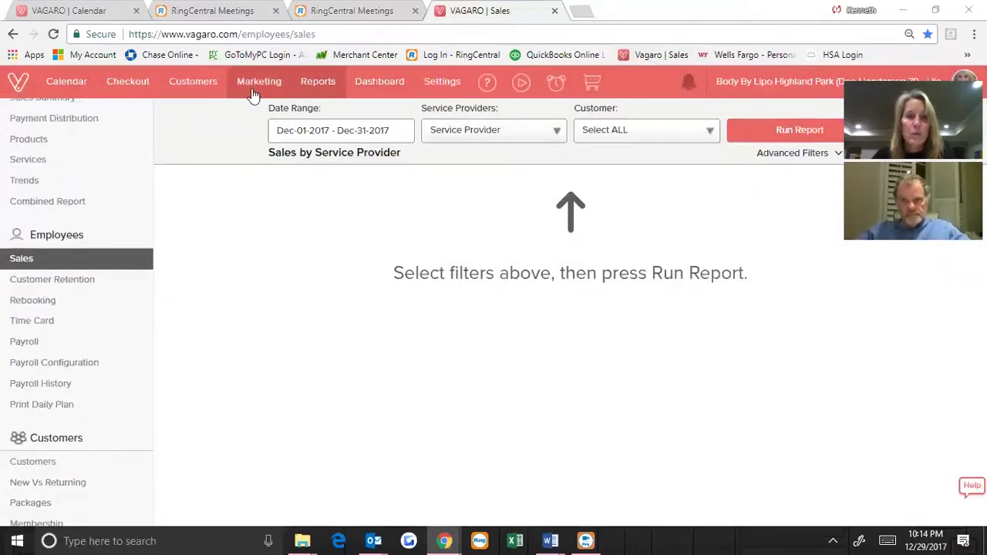
pyautogui.moveTo(210, 86)
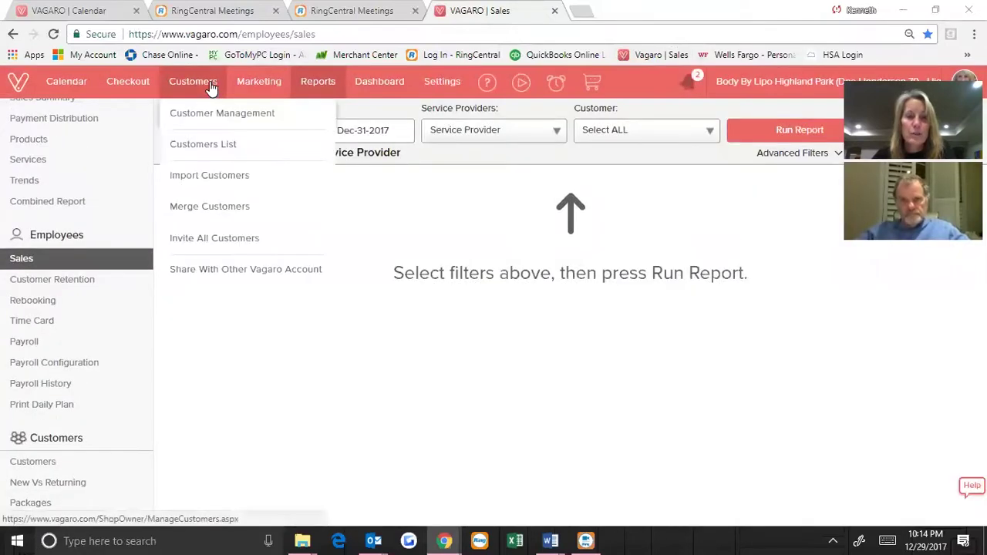
pyautogui.click(214, 113)
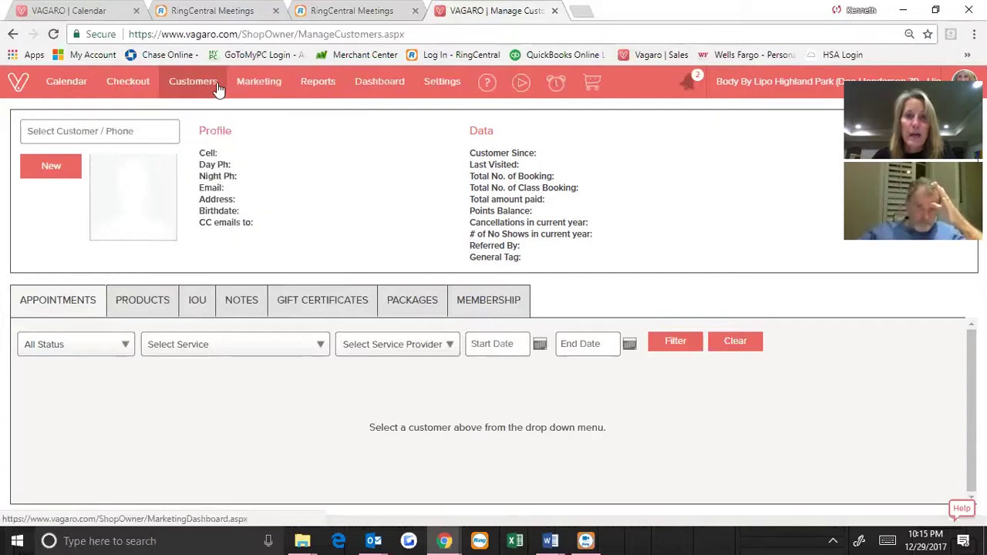
pyautogui.moveTo(198, 89)
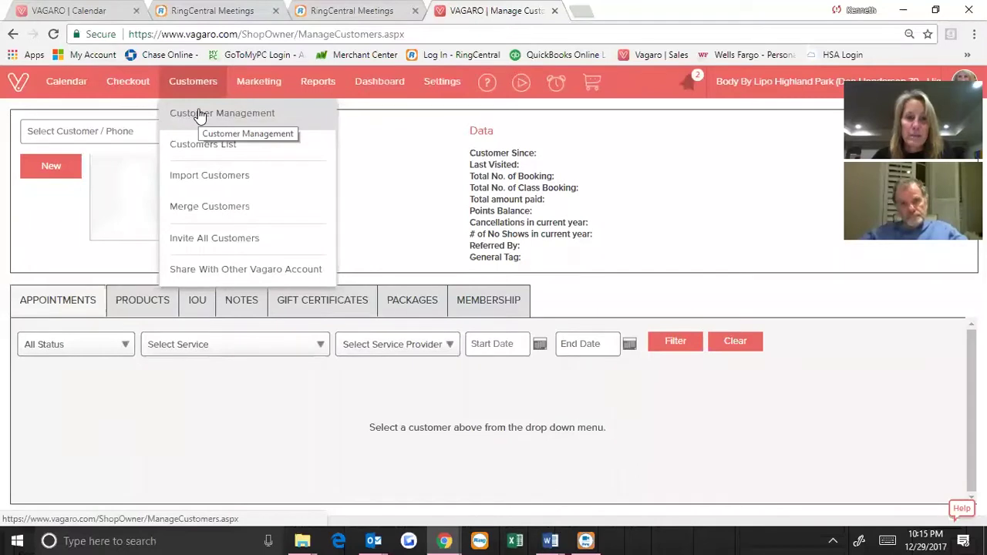
pyautogui.click(199, 115)
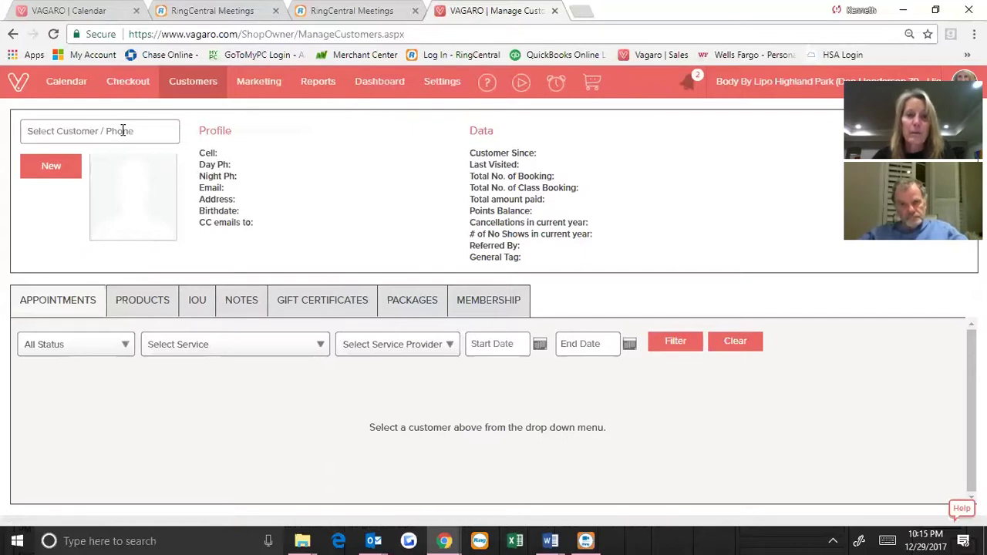
# Step: Check the ABC Client appointment on the calendar, and open the ABC Client record in Customer Management
pyautogui.click(89, 14)
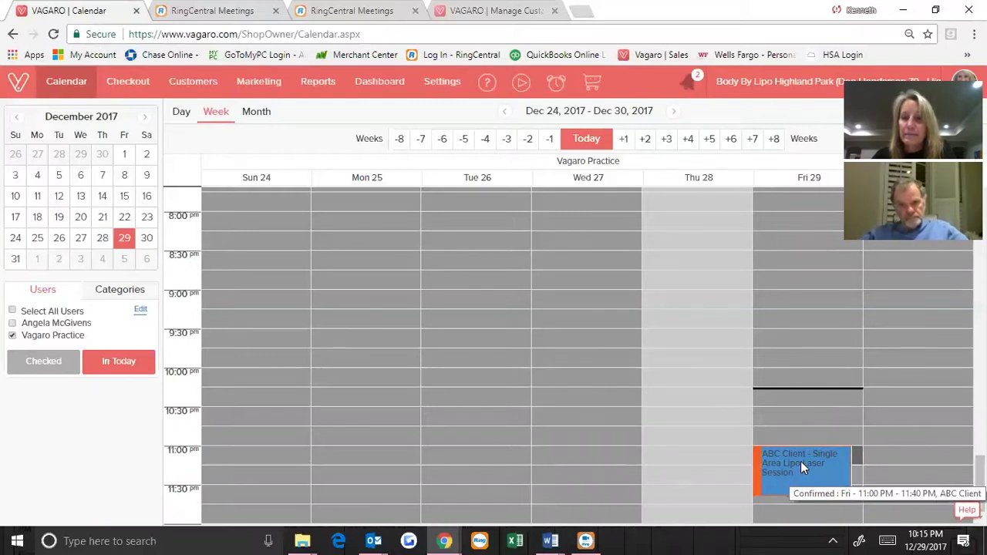
pyautogui.click(455, 12)
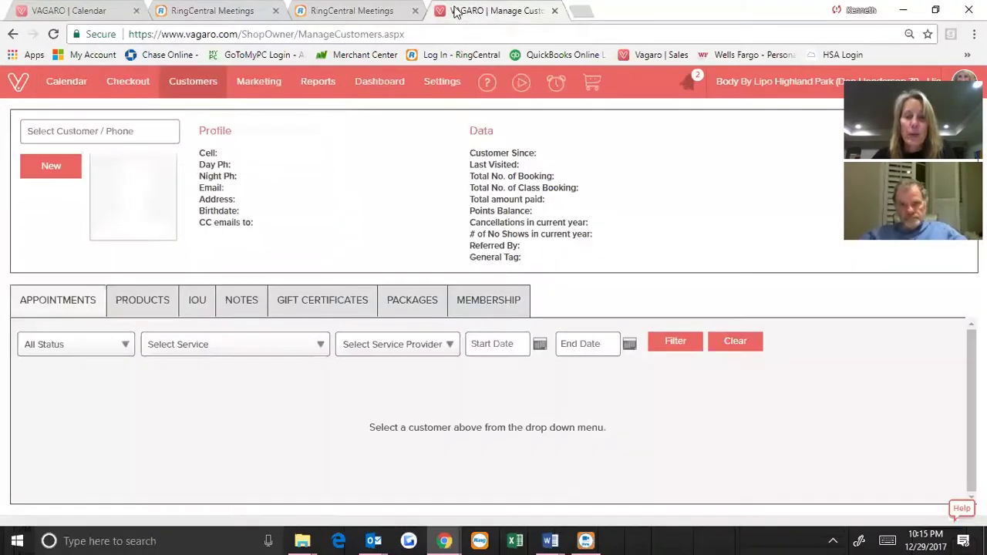
pyautogui.click(38, 131)
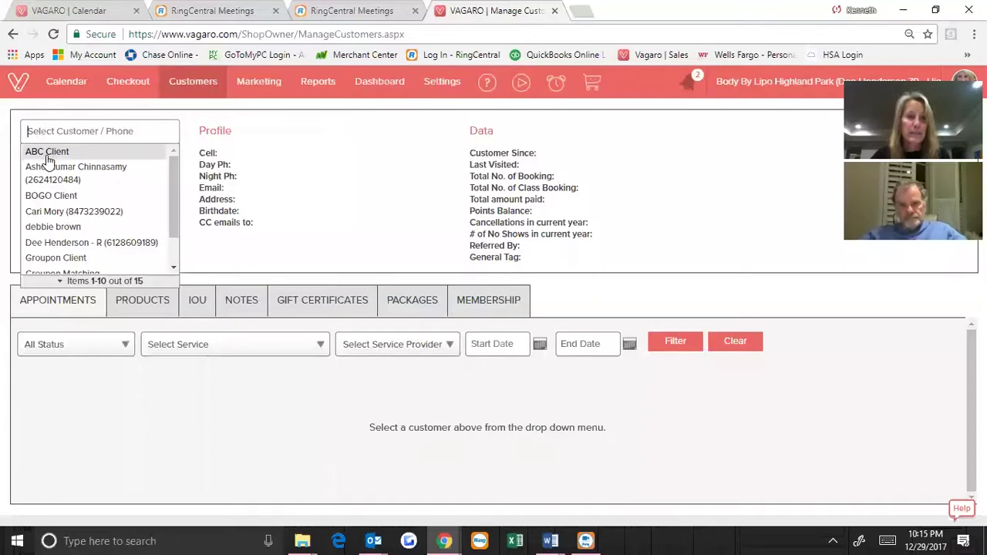
pyautogui.click(50, 154)
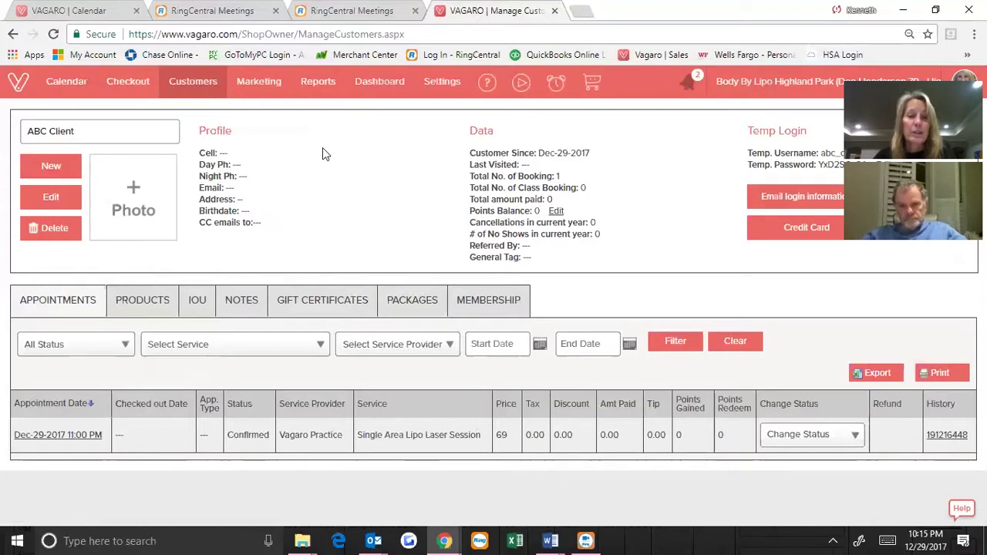
# Step: Search the customer field for "d" and open the second matching customer's record
pyautogui.click(91, 128)
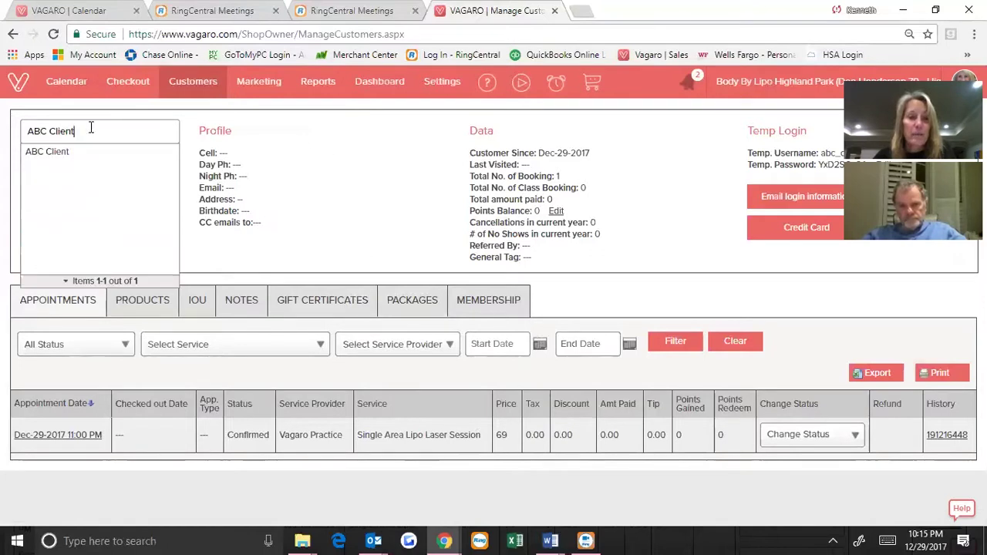
pyautogui.moveTo(74, 129); pyautogui.dragTo(29, 130)
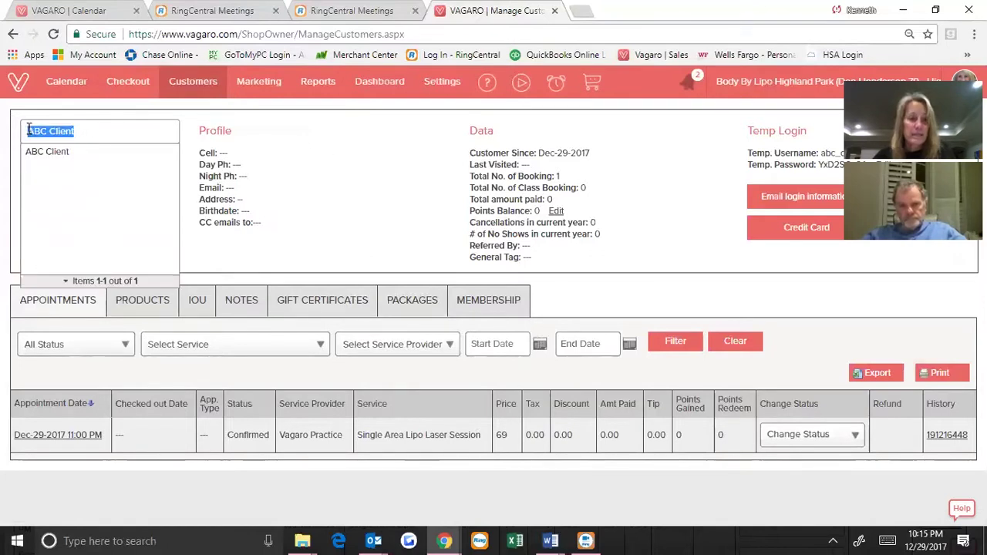
pyautogui.write('d')
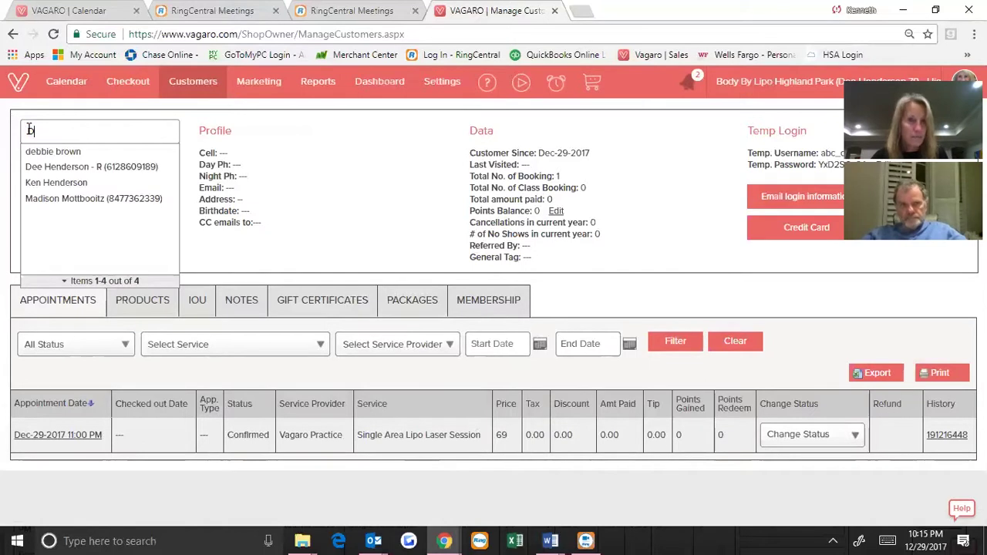
pyautogui.click(66, 166)
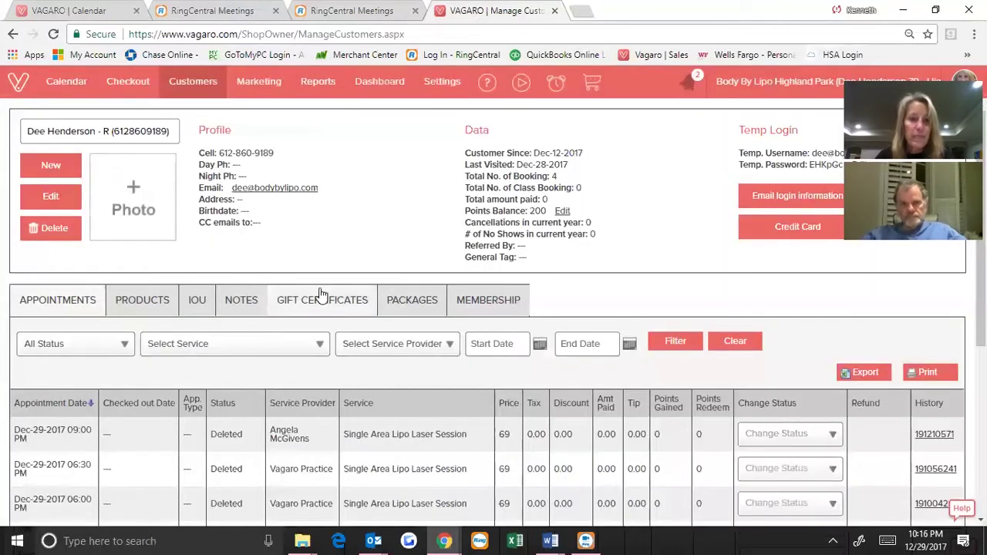
# Step: Examine the customer's appointment history, including each appointment's status, service provider, service and amount paid
pyautogui.scroll(-3, 321, 291)
pyautogui.scroll(-2, 343, 331)
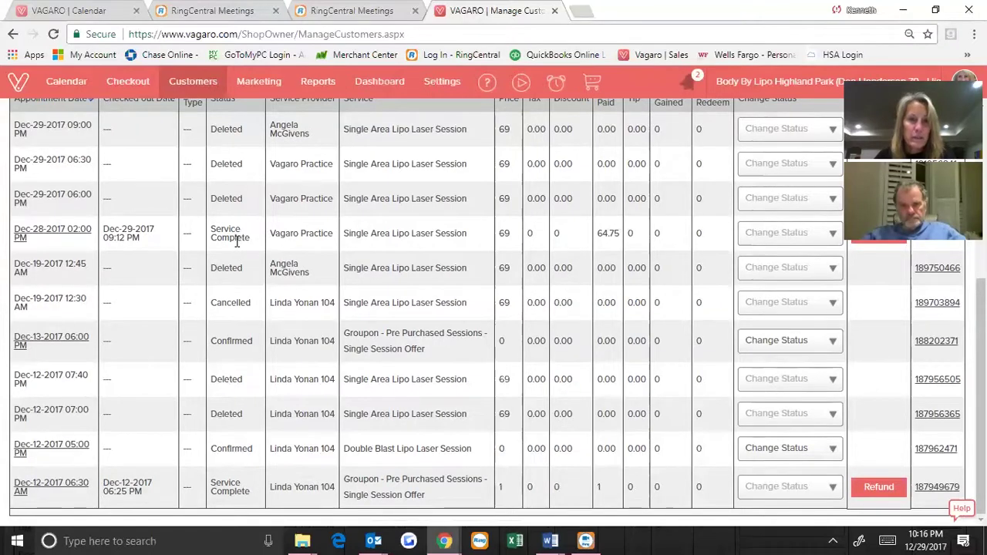
pyautogui.scroll(1, 236, 240)
pyautogui.scroll(-1, 367, 317)
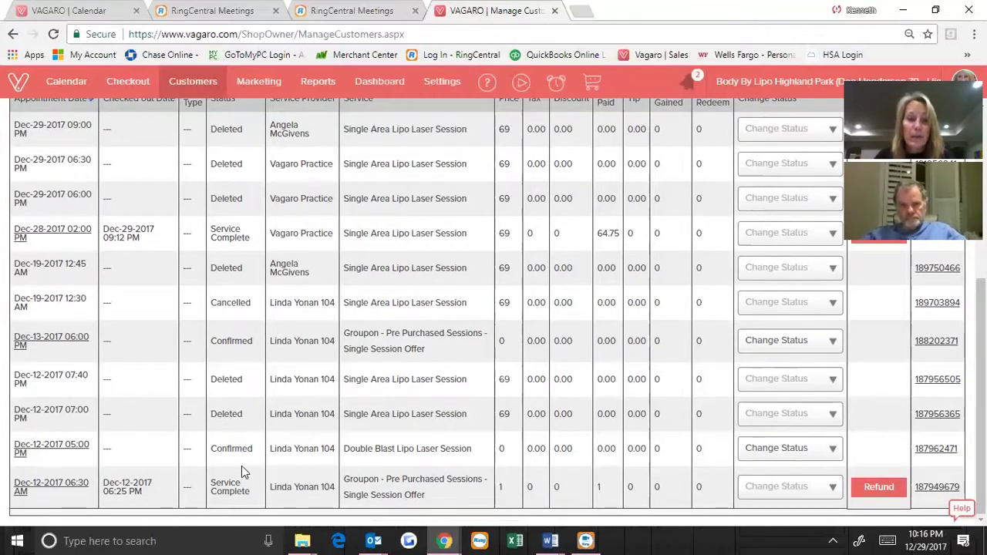
pyautogui.scroll(1, 241, 462)
pyautogui.scroll(1, 240, 461)
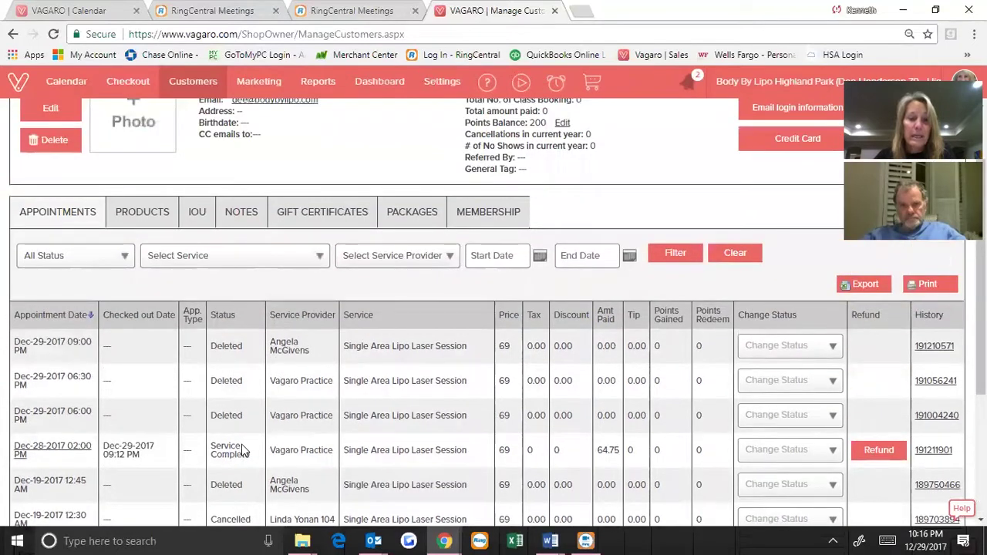
pyautogui.scroll(-2, 242, 444)
pyautogui.scroll(-1, 243, 449)
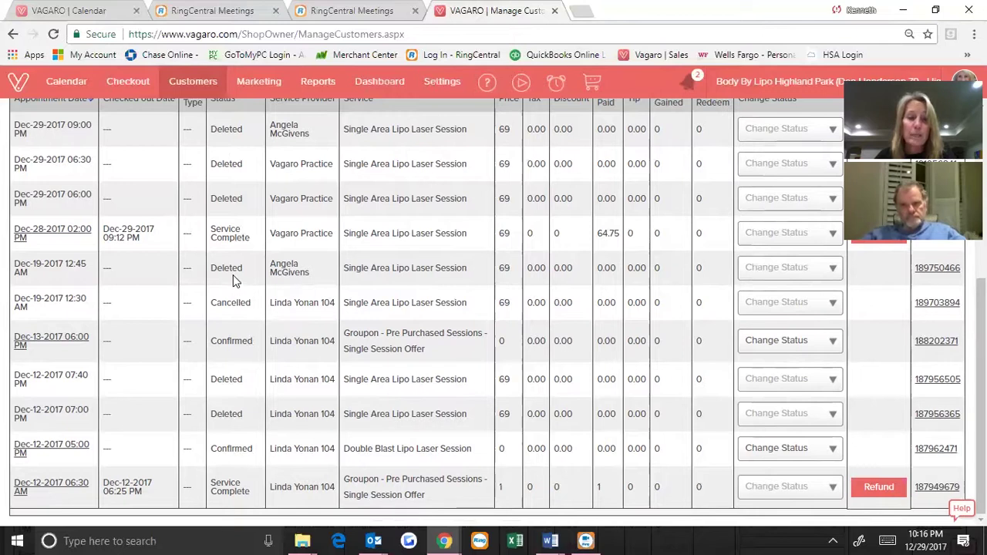
pyautogui.scroll(2, 232, 292)
pyautogui.scroll(-2, 233, 293)
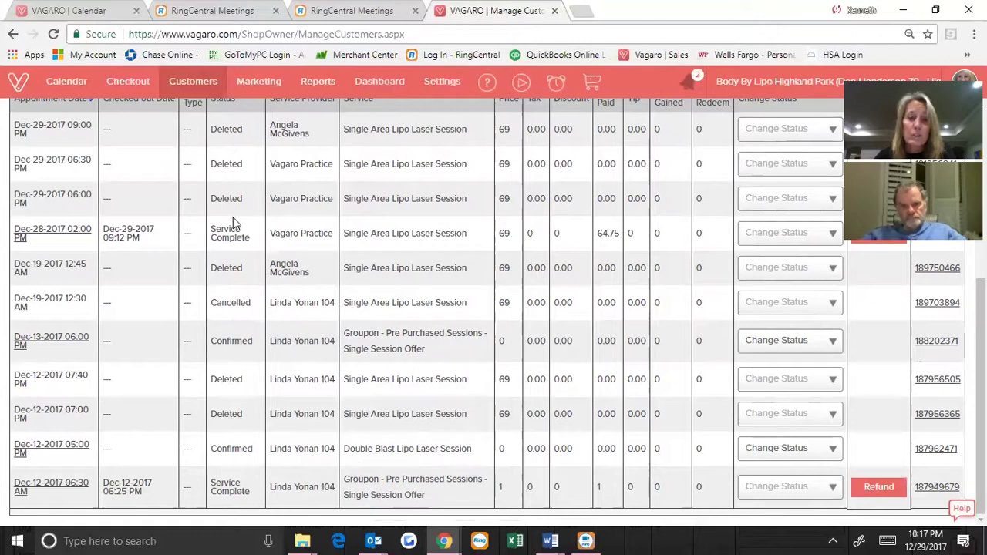
pyautogui.scroll(1, 244, 236)
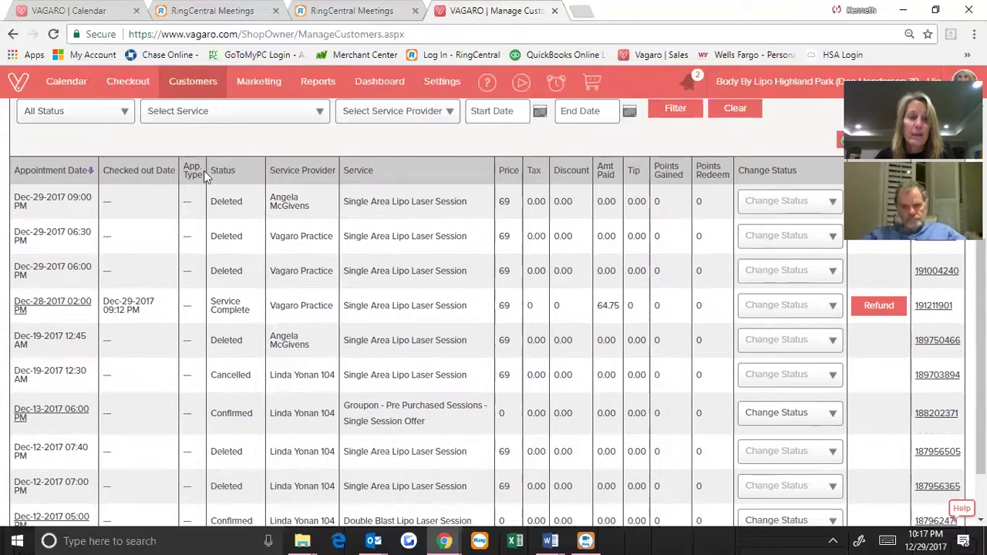
# Step: Return to the weekly calendar and show the booking options for the Thursday 28, 8:00 PM slot
pyautogui.moveTo(68, 91)
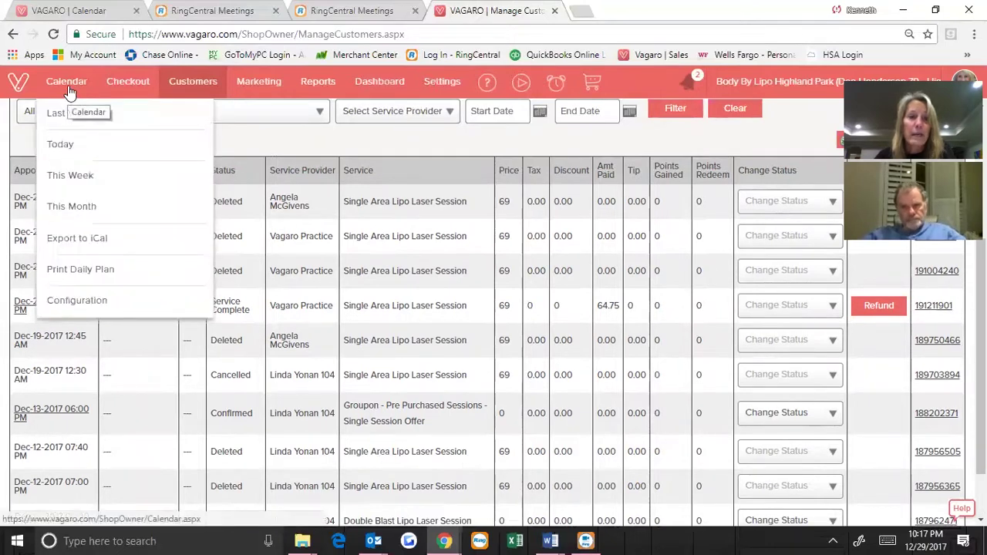
pyautogui.click(90, 13)
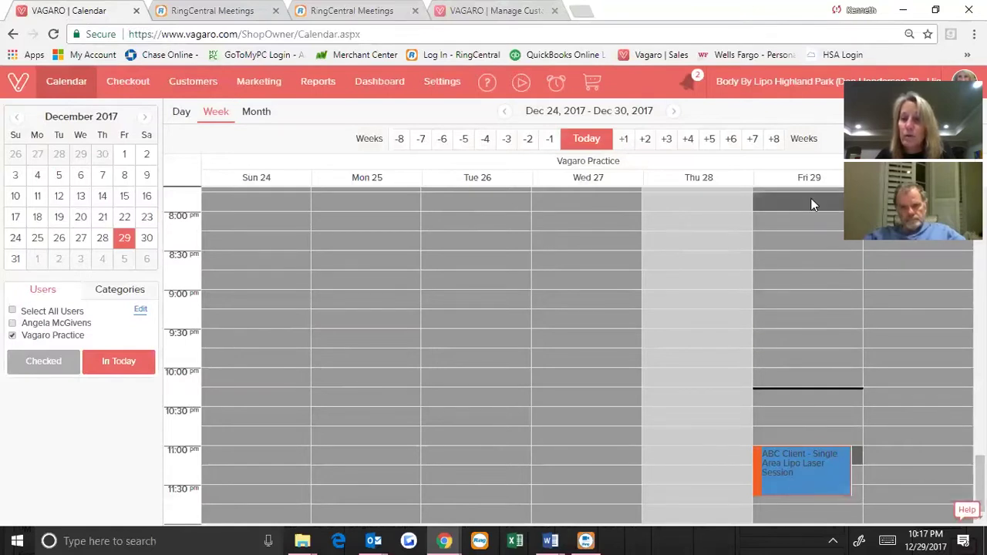
pyautogui.click(688, 224)
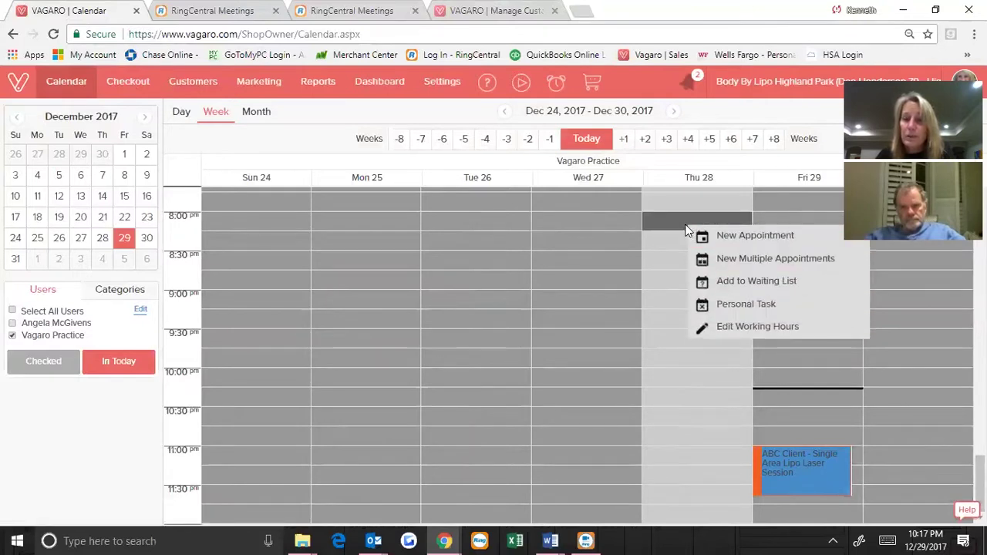
pyautogui.click(671, 220)
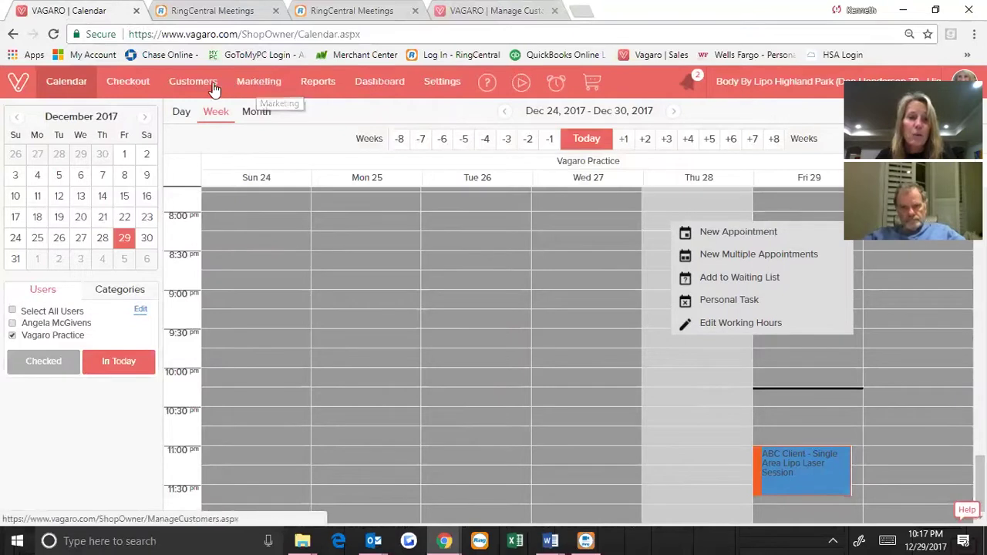
# Step: Open Checkout and select ABC Client as a walk-in customer
pyautogui.click(129, 85)
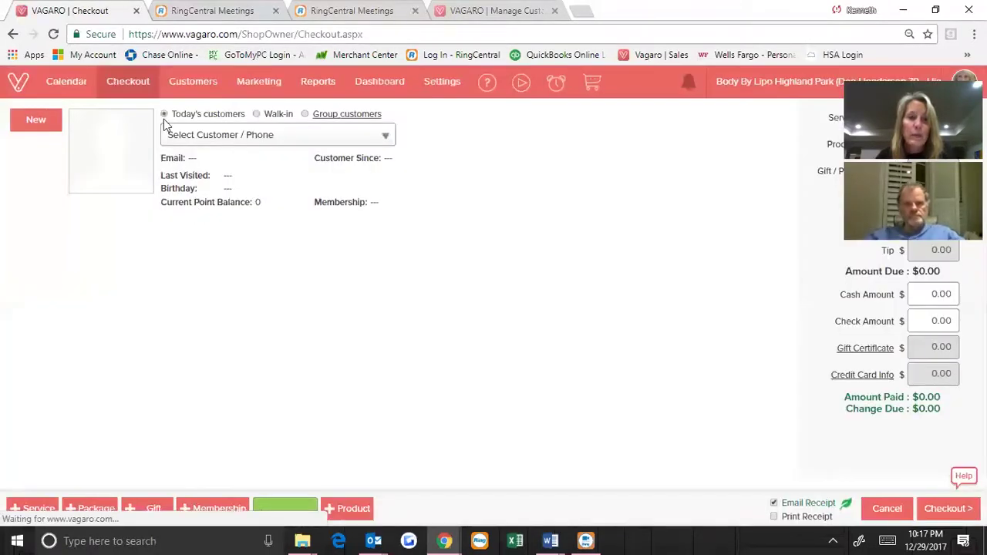
pyautogui.click(257, 116)
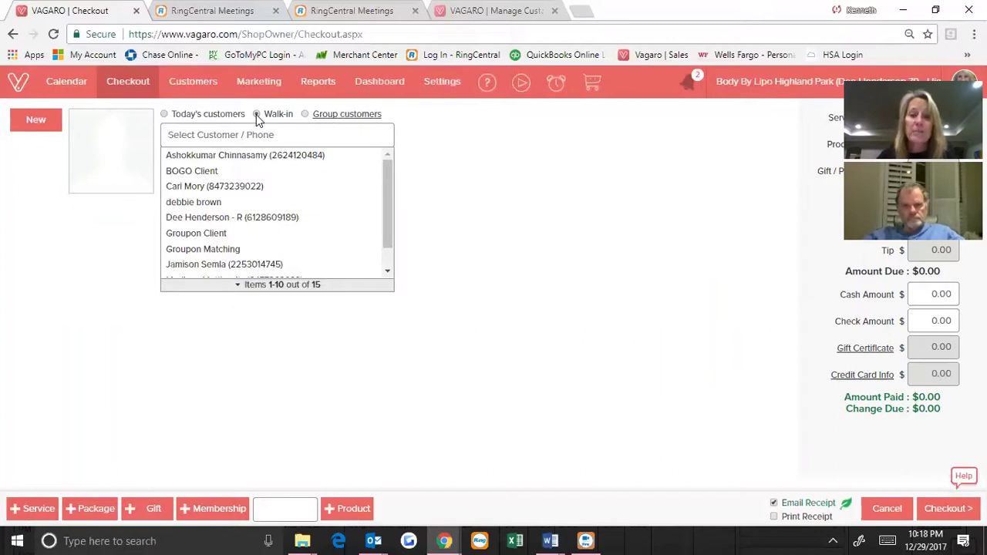
pyautogui.click(257, 115)
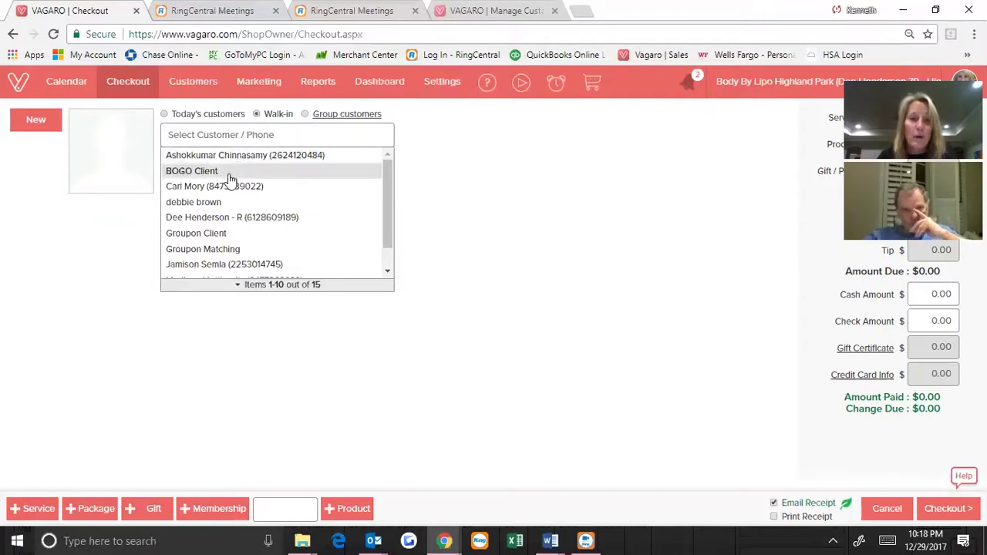
pyautogui.scroll(-3, 230, 182)
pyautogui.click(217, 269)
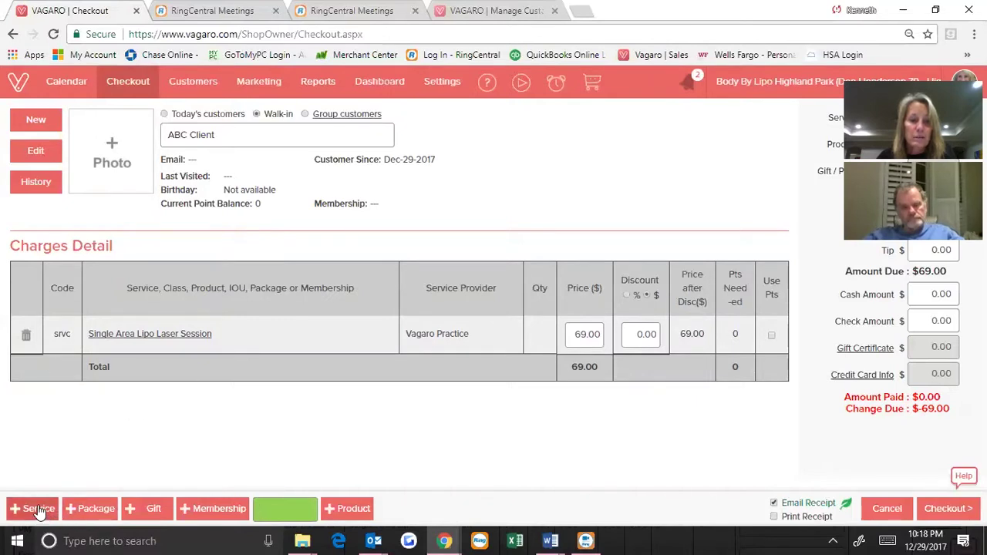
# Step: Add a package for the Single Area Lipo Laser Session service to ABC Client's charges, expiring on Feb-28-2018
pyautogui.click(83, 514)
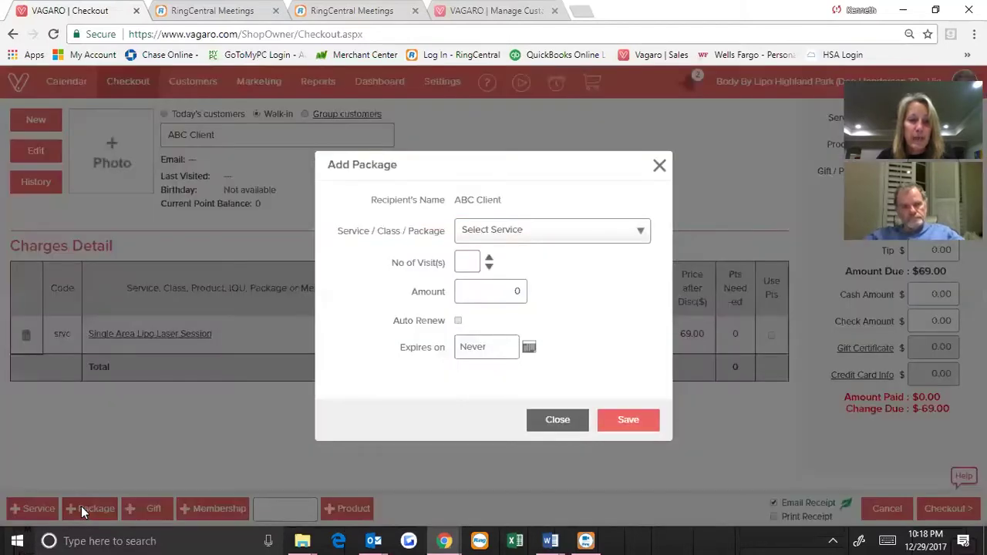
pyautogui.click(525, 234)
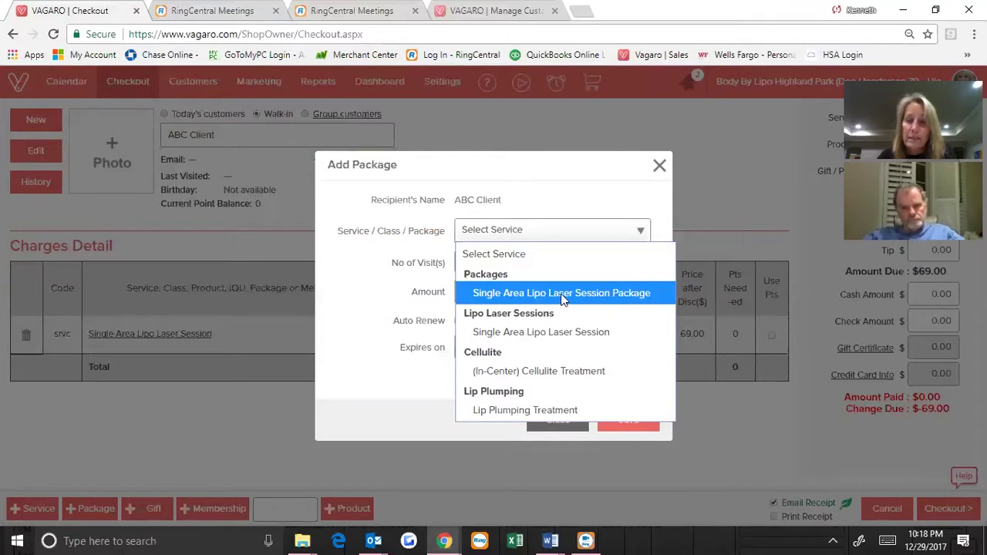
pyautogui.click(527, 337)
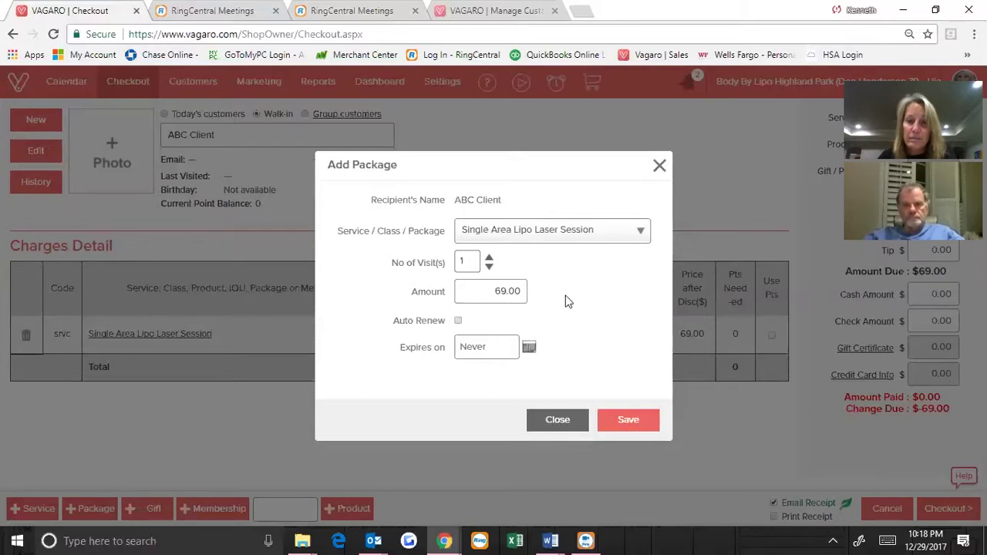
pyautogui.click(528, 348)
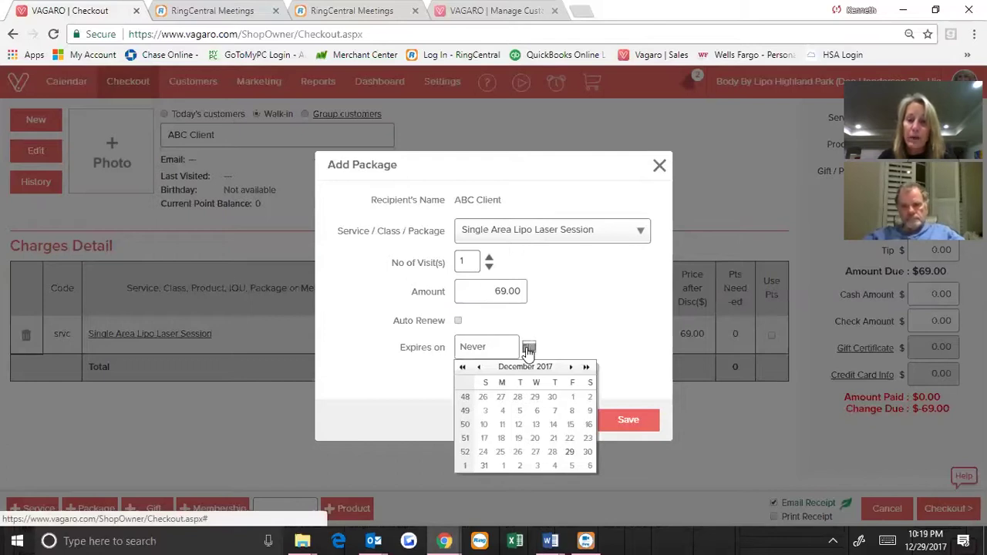
pyautogui.click(571, 368)
pyautogui.click(571, 368)
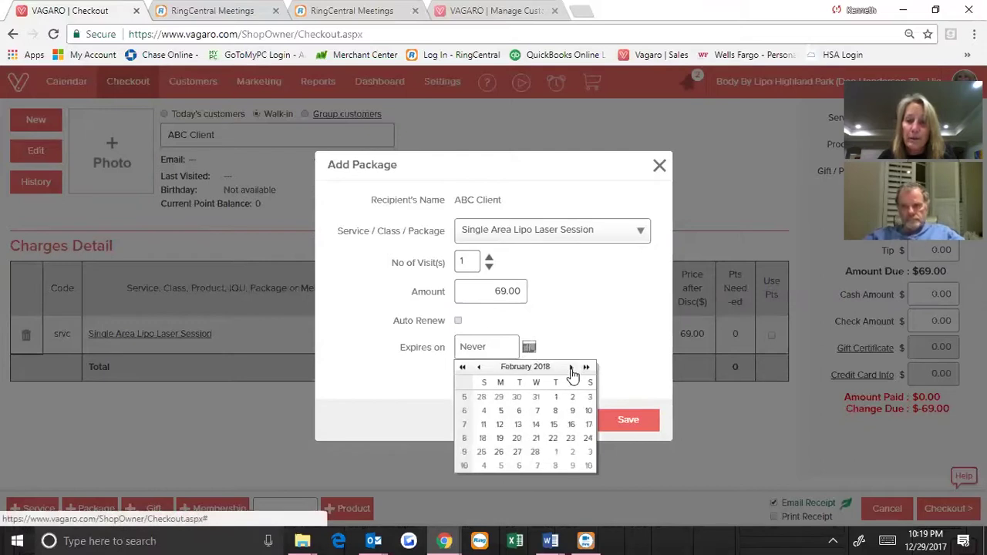
pyautogui.click(535, 453)
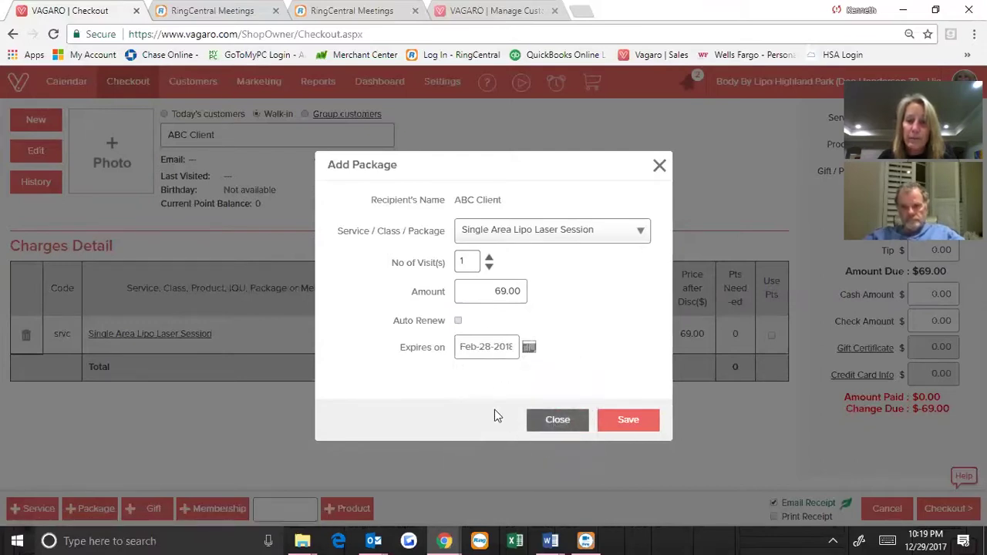
pyautogui.click(627, 422)
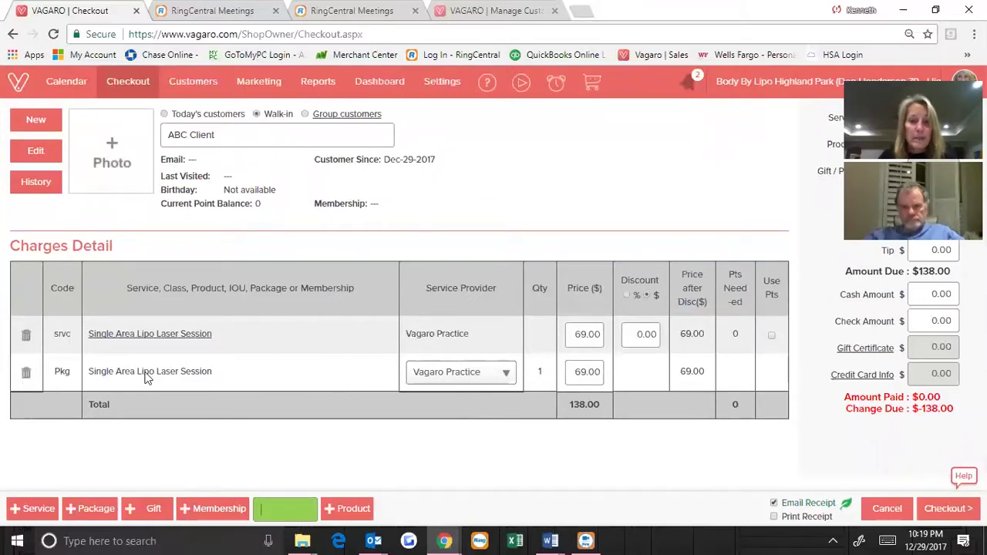
# Step: Set the Single Area Lipo Laser Session package price to 0.00 and try to check out, declining the IOU
pyautogui.click(600, 374)
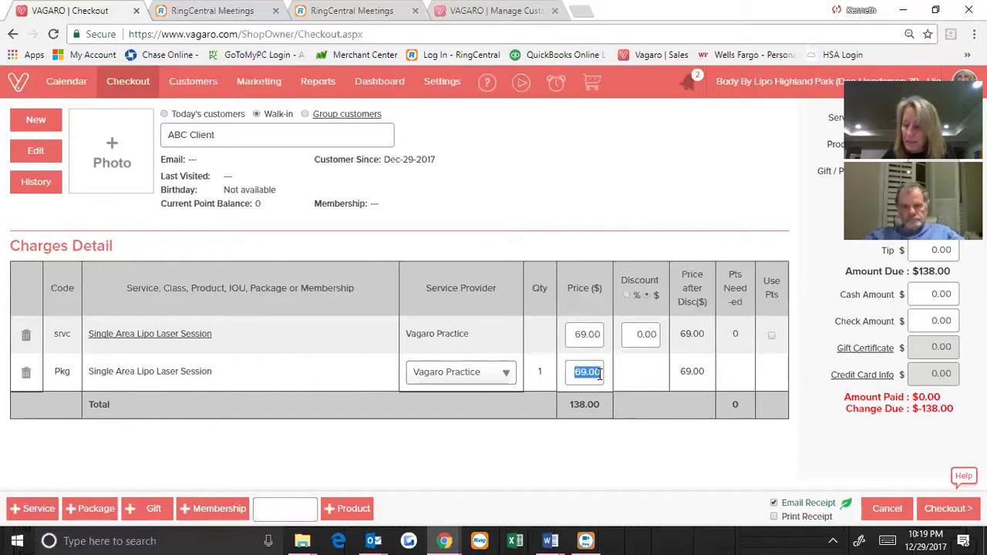
pyautogui.write('0.00')
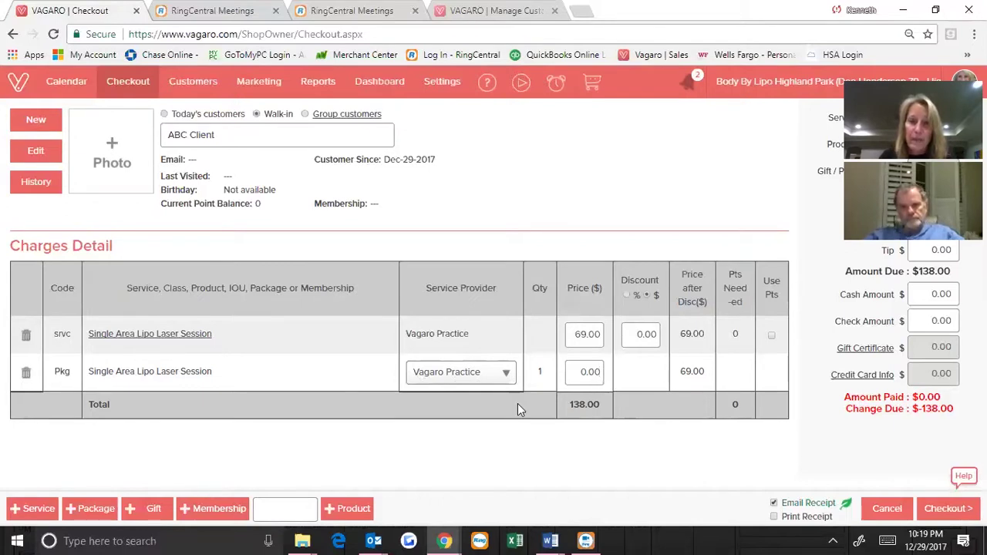
pyautogui.click(651, 428)
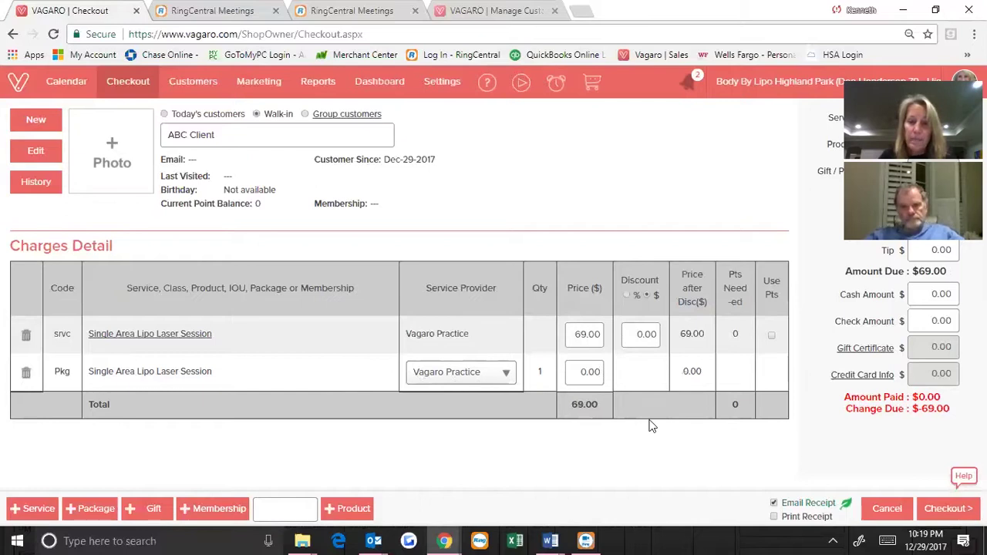
pyautogui.click(942, 510)
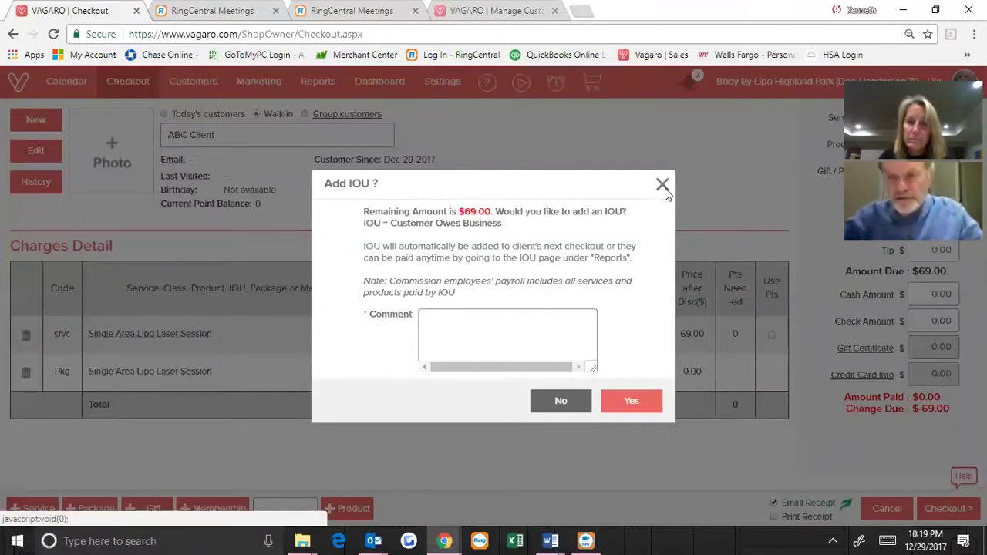
pyautogui.click(583, 404)
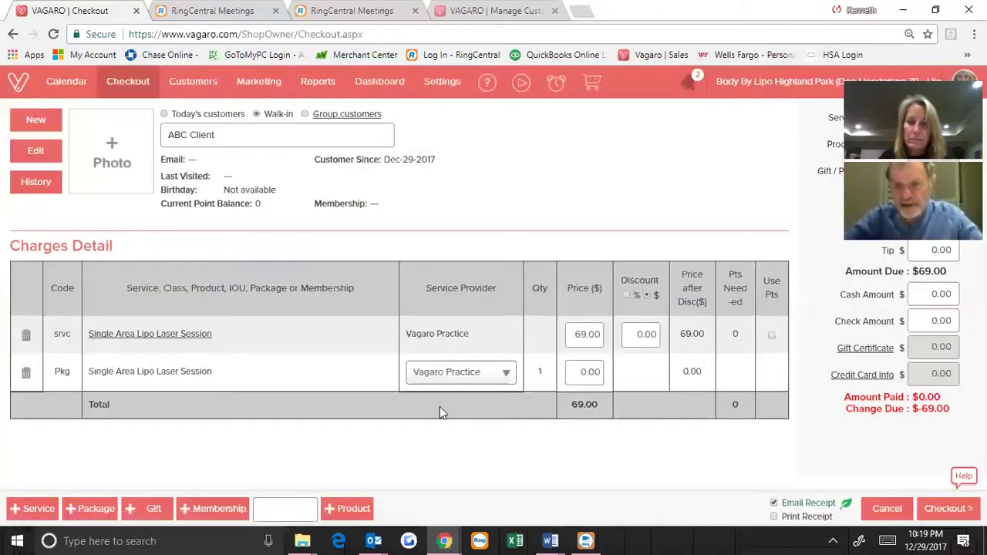
# Step: Delete the Single Area Lipo Laser Session service charge from both the transaction list and the calendar
pyautogui.click(26, 339)
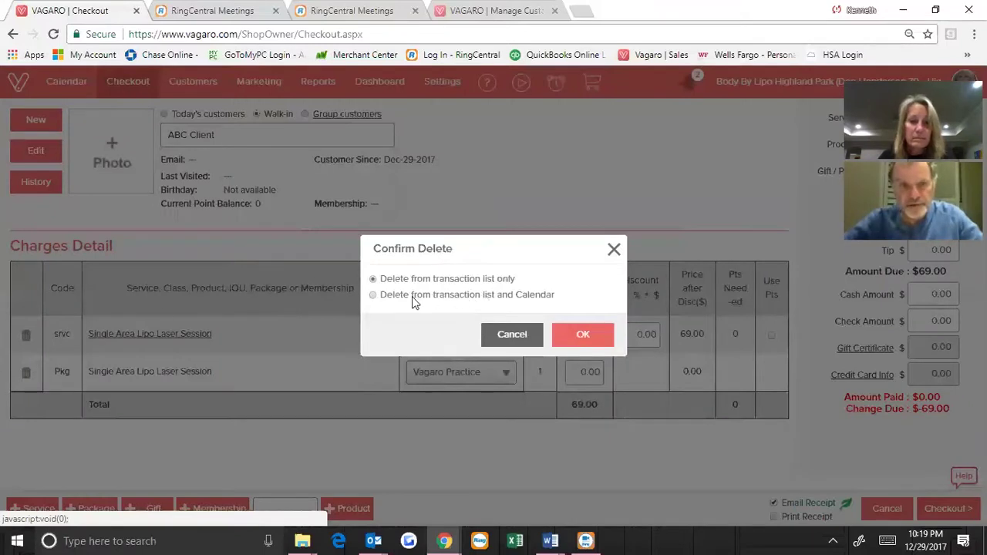
pyautogui.click(376, 295)
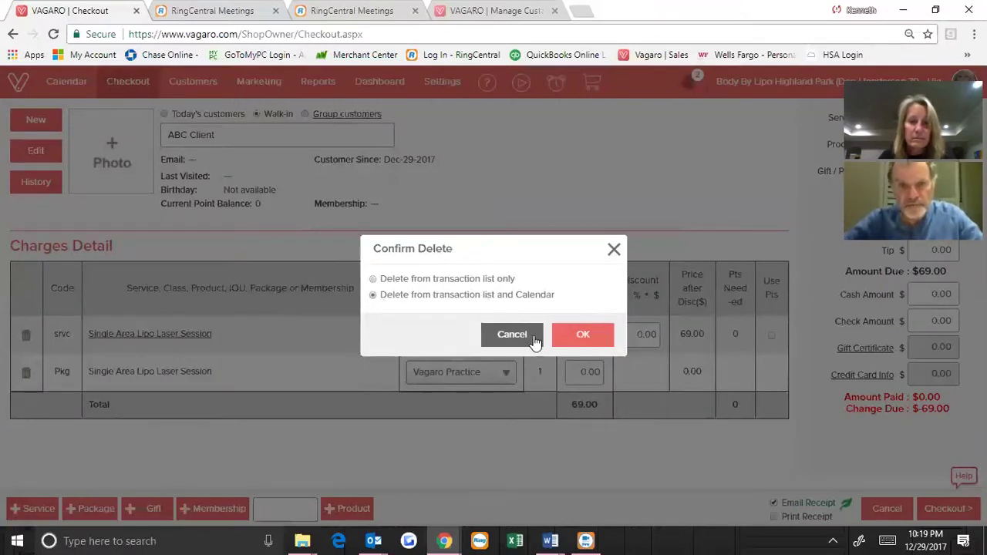
pyautogui.click(578, 335)
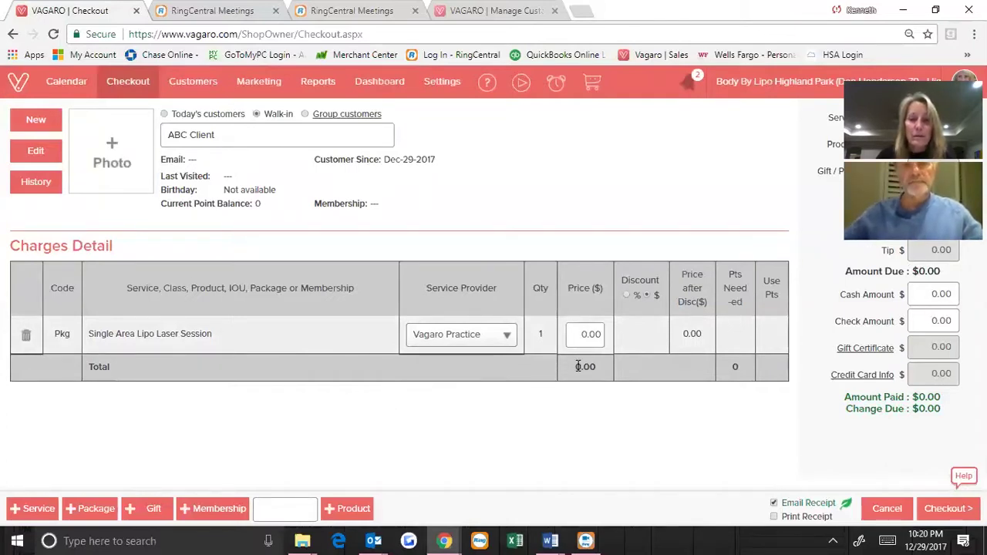
# Step: Check out ABC Client with only the package charge, and go to the calendar for Dec-29-2017
pyautogui.click(583, 334)
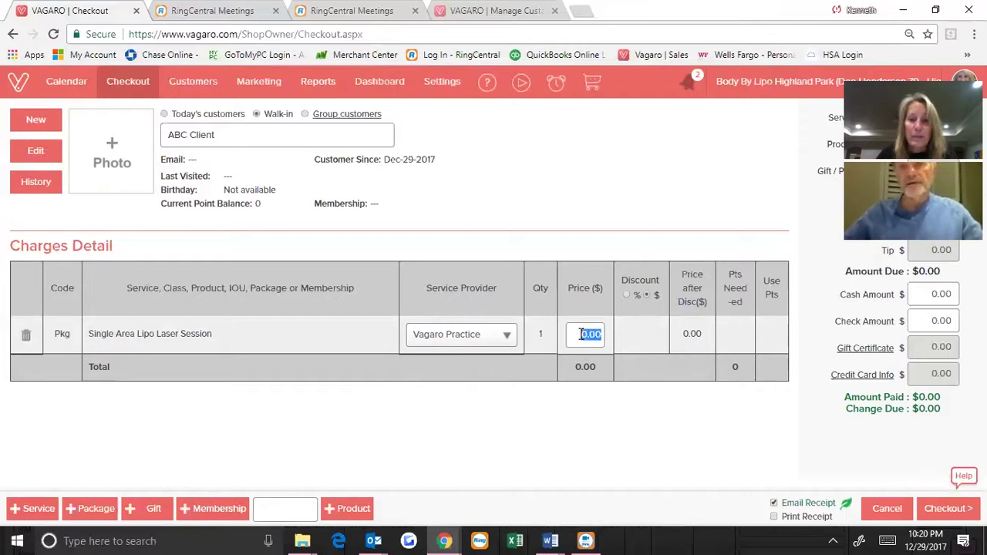
pyautogui.click(617, 374)
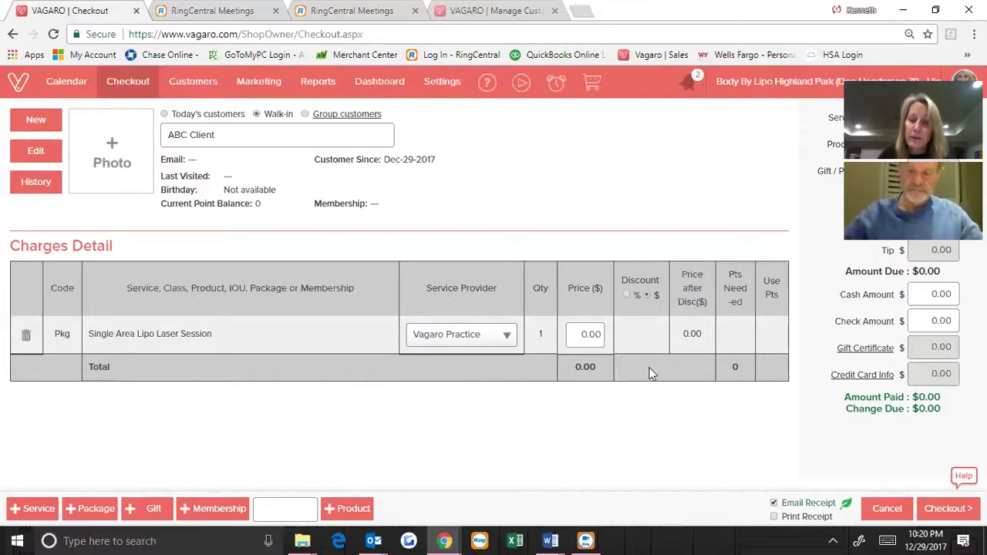
pyautogui.click(937, 508)
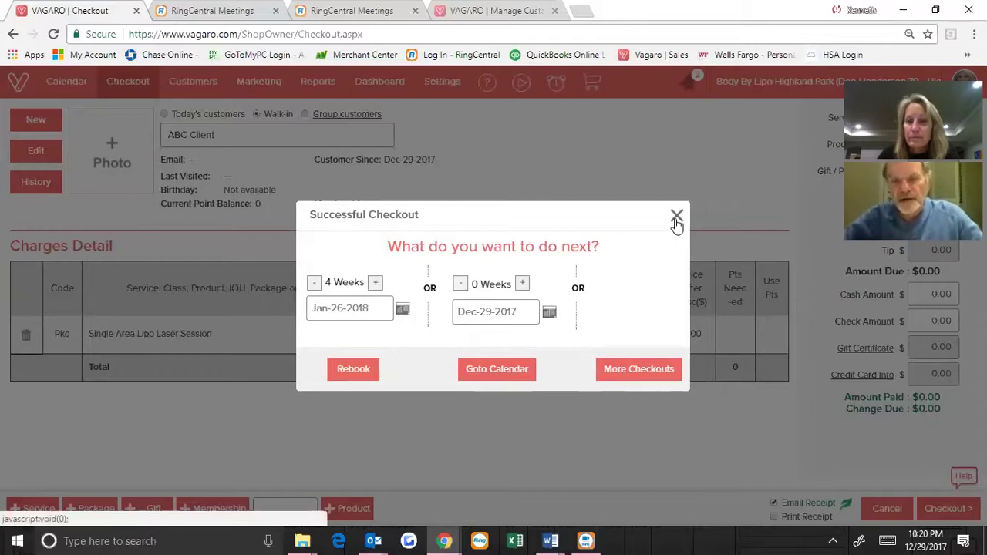
pyautogui.click(506, 369)
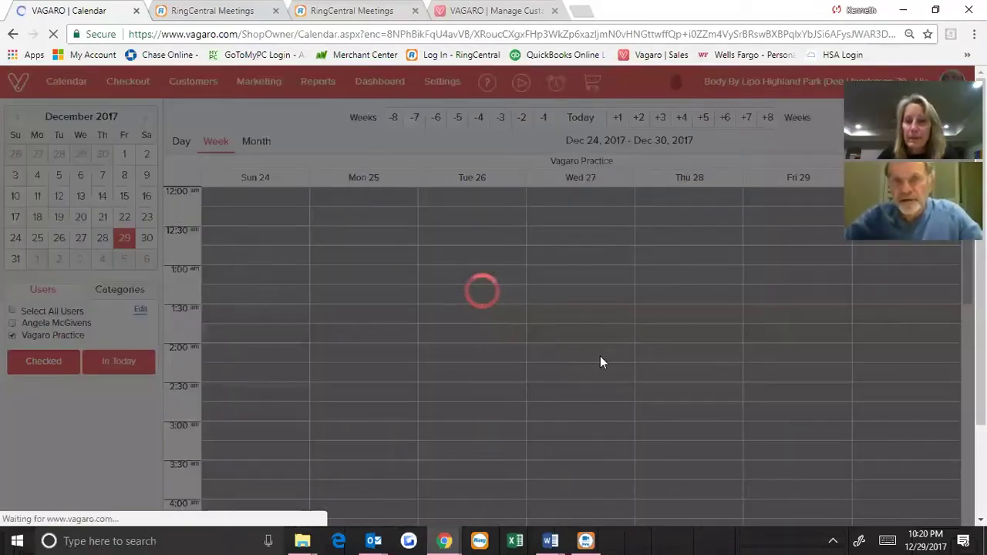
# Step: Examine the Dec 24–30, 2017 weekly calendar for Vagaro Practice, reviewing the booked appointments across the morning, afternoon and evening hours
pyautogui.scroll(-6, 675, 364)
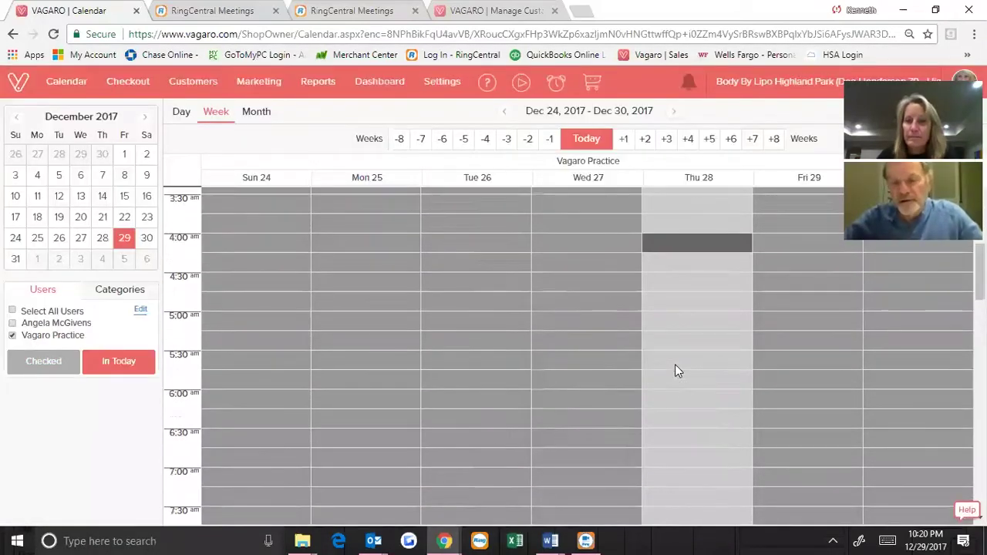
pyautogui.scroll(-13, 675, 371)
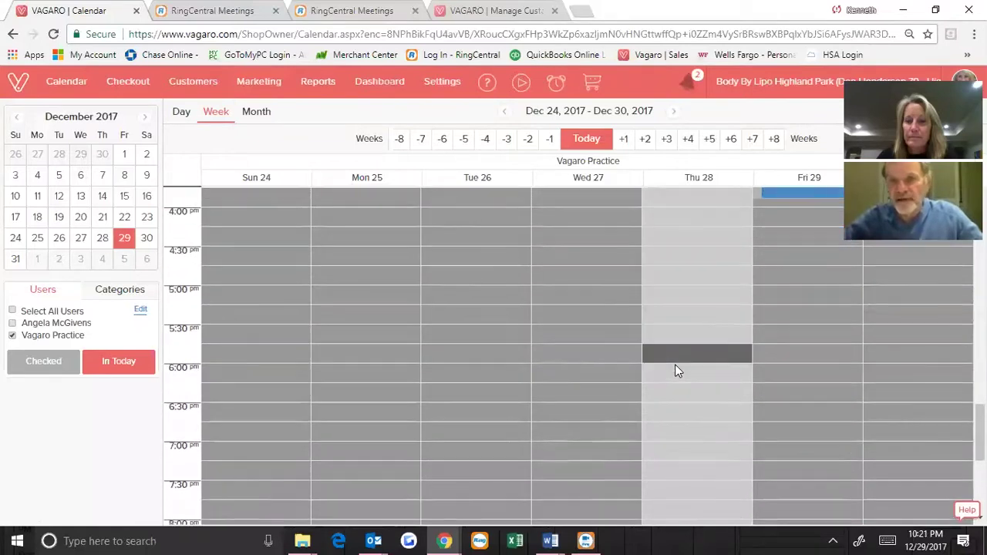
pyautogui.scroll(-1, 675, 367)
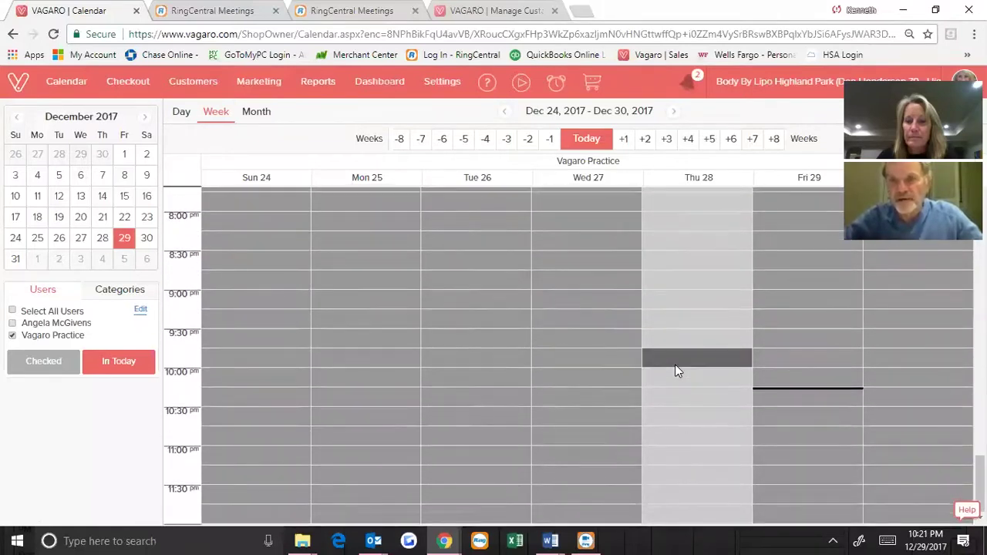
pyautogui.scroll(5, 674, 371)
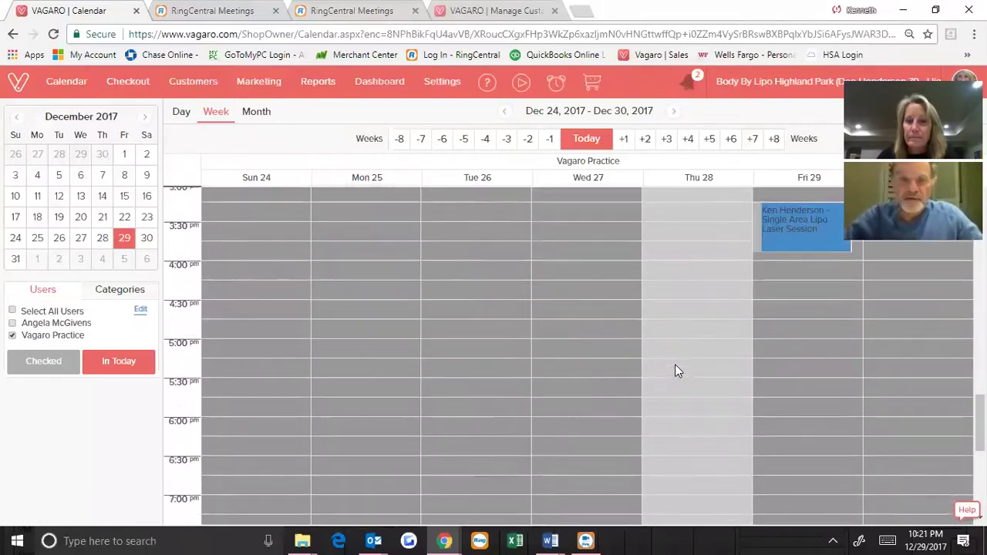
pyautogui.scroll(2, 675, 371)
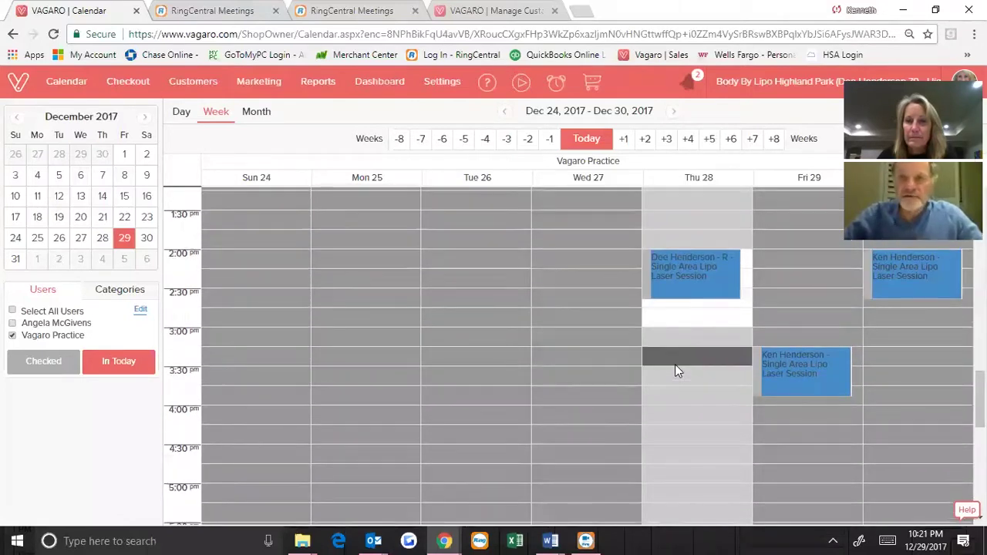
pyautogui.scroll(-6, 675, 369)
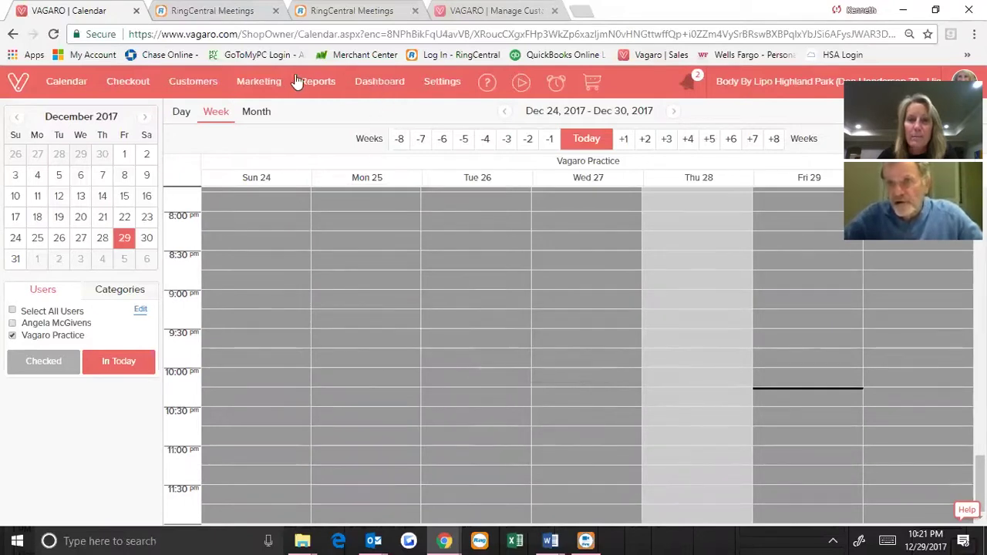
pyautogui.moveTo(207, 87)
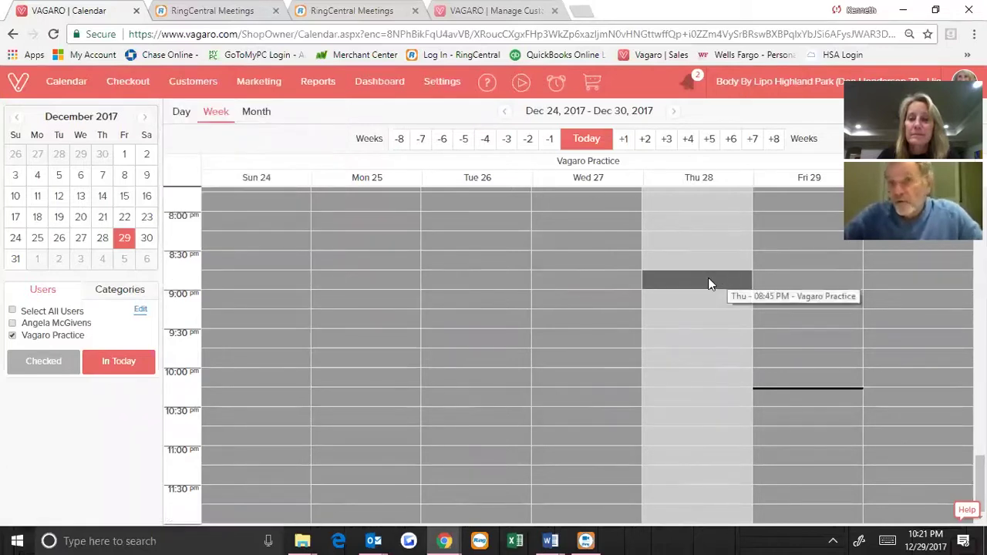
pyautogui.scroll(4, 781, 301)
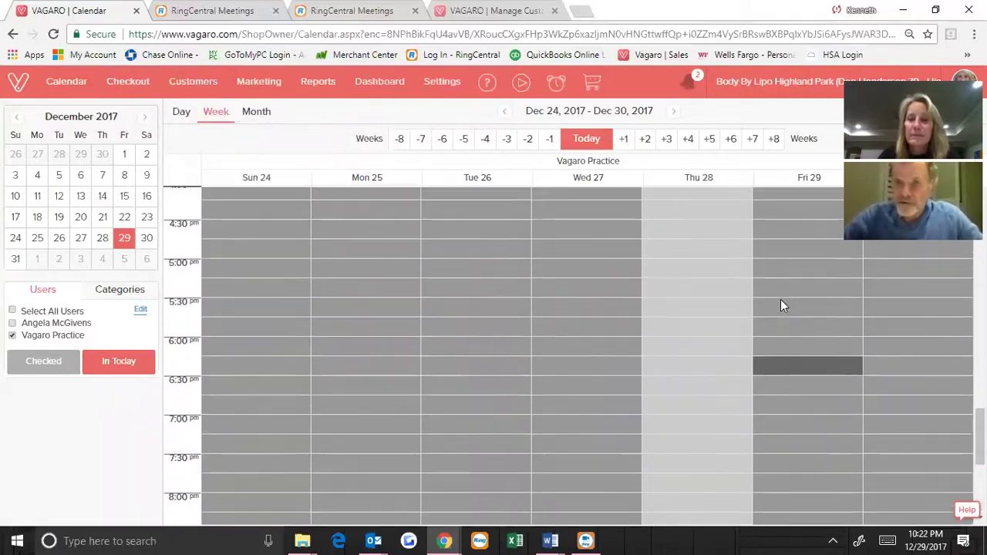
pyautogui.scroll(3, 781, 306)
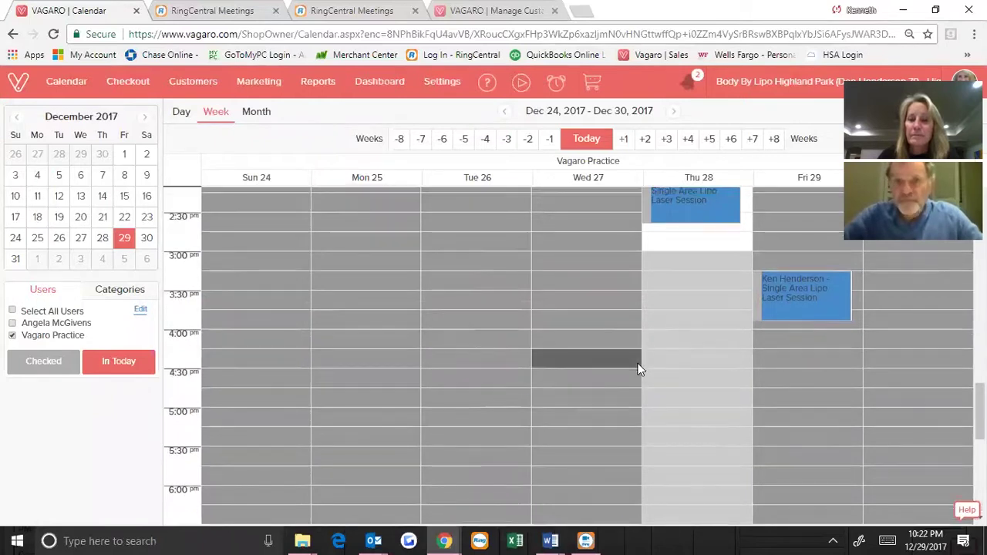
pyautogui.scroll(-1, 638, 368)
pyautogui.scroll(6, 655, 359)
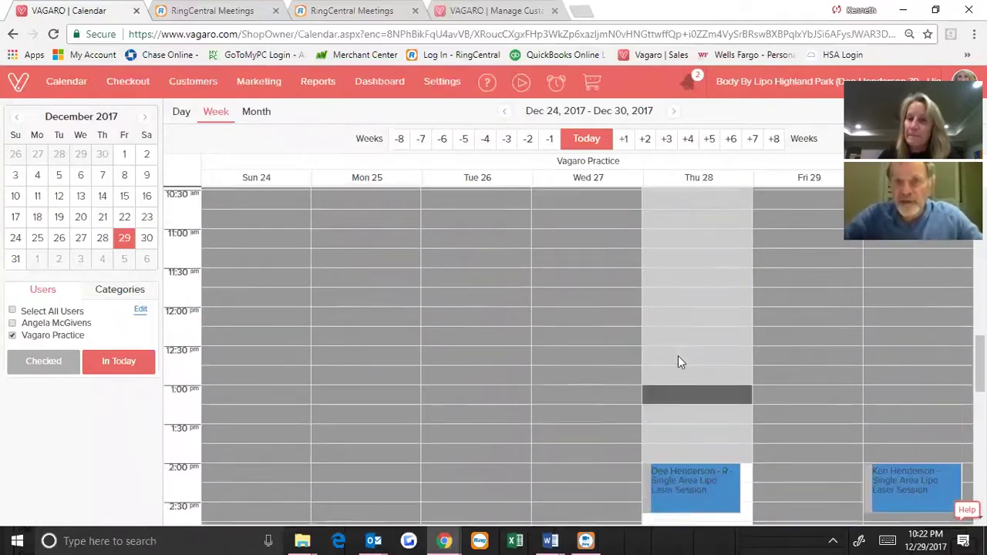
pyautogui.scroll(-7, 669, 355)
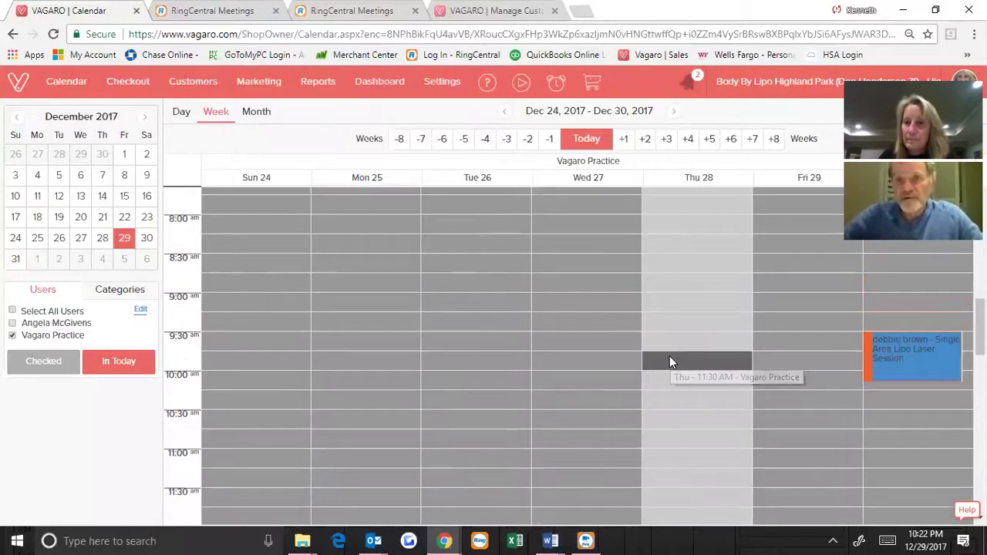
pyautogui.scroll(-4, 669, 356)
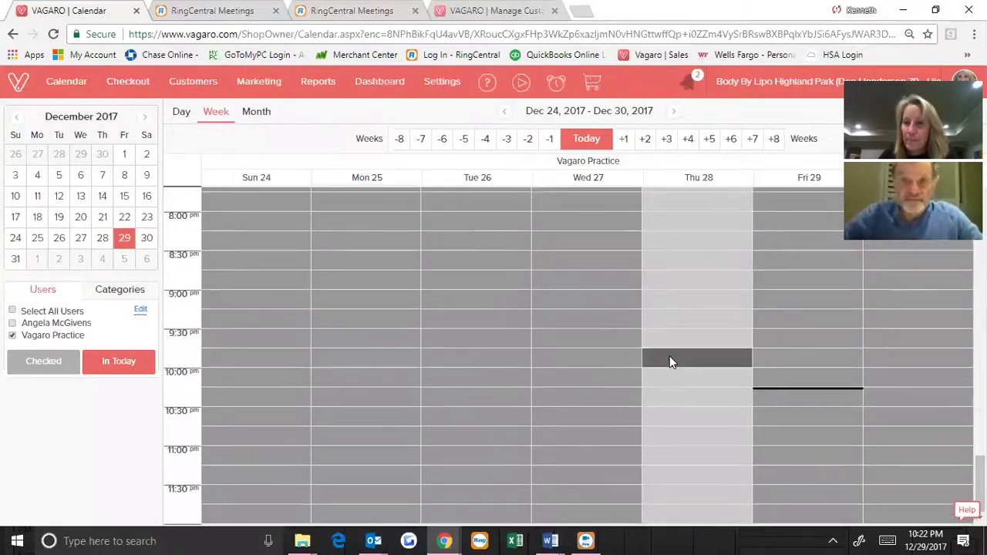